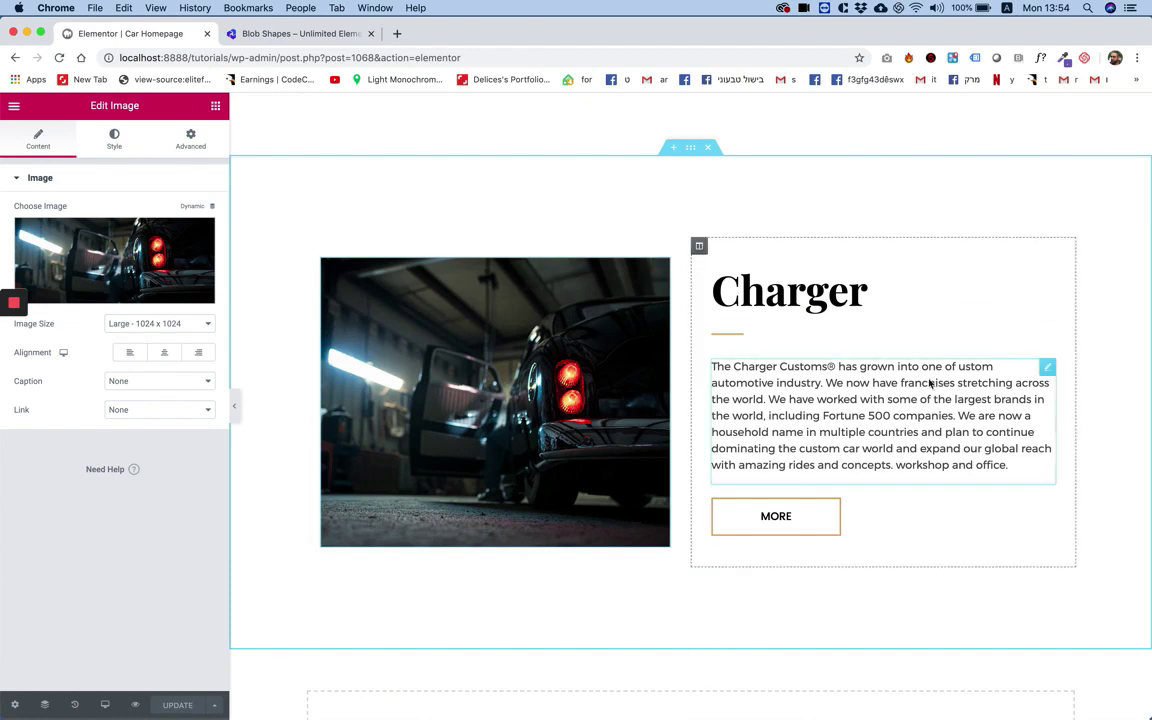
Place a Blob Shapes widget in the image column beside the Charger text and delete the garage car photo
{"action": "left_click", "coordinate": [217, 108]}
{"action": "left_click", "coordinate": [121, 160]}
{"action": "type", "text": "blo"}
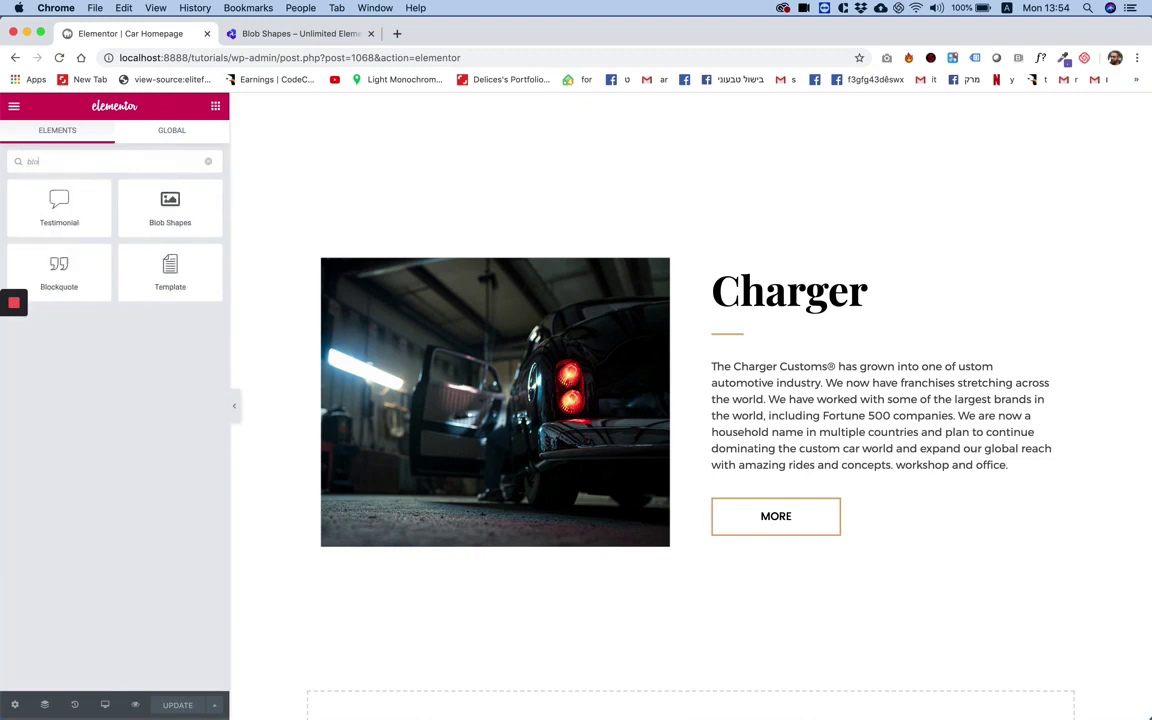
{"action": "type", "text": "b"}
{"action": "left_click_drag", "start_coordinate": [98, 214], "coordinate": [440, 270]}
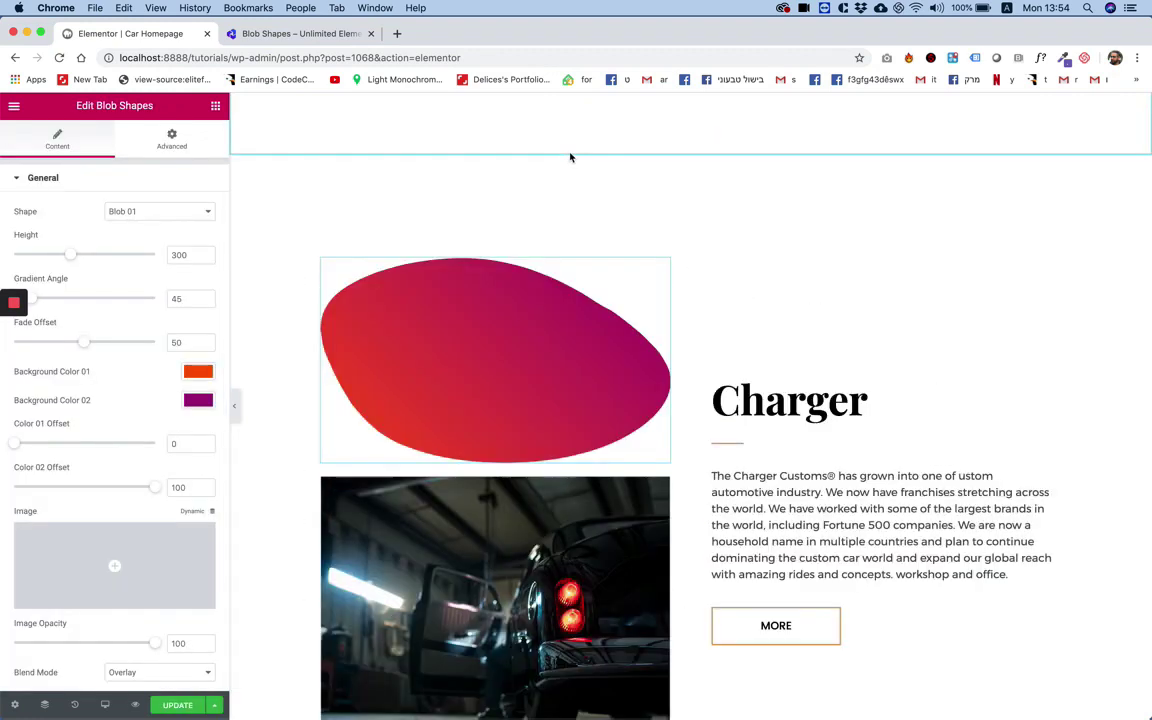
{"action": "right_click", "coordinate": [520, 506]}
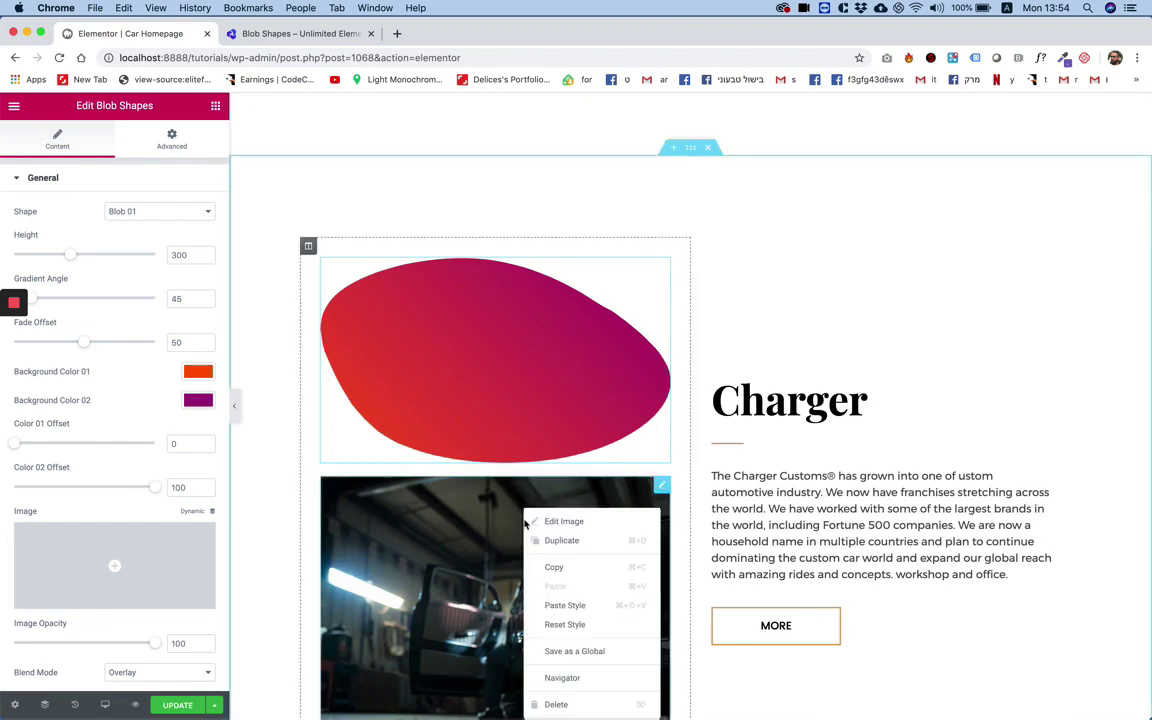
{"action": "left_click", "coordinate": [591, 701]}
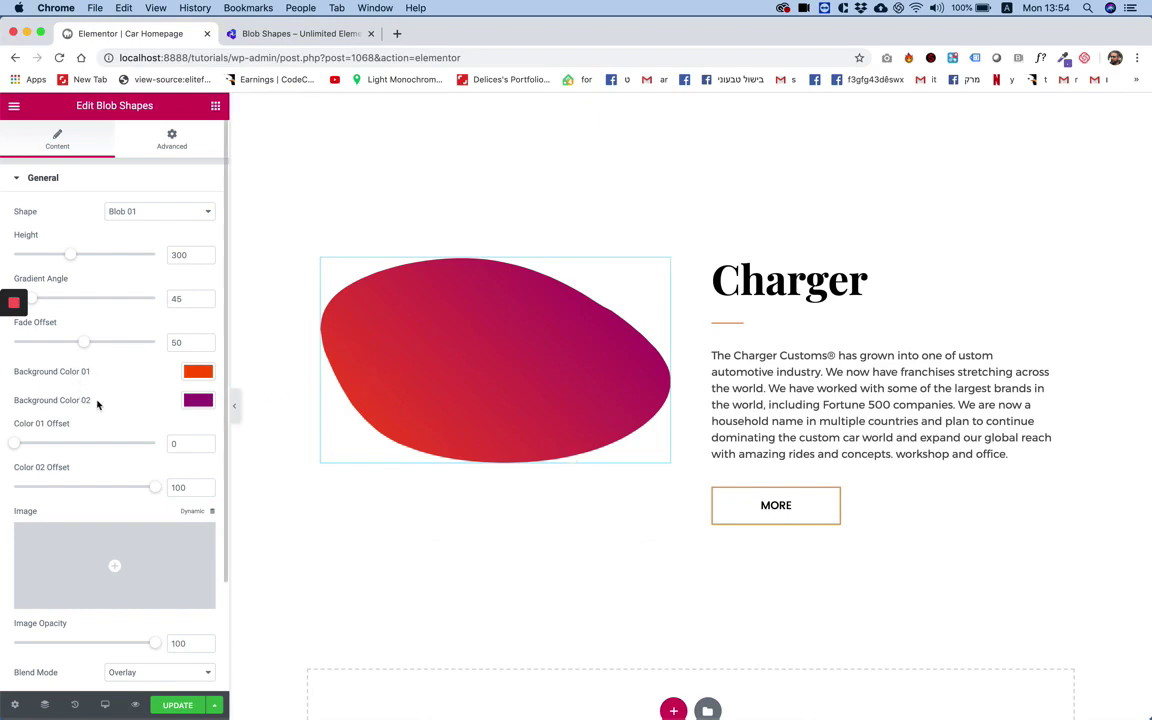
Switch the blob to the Blob 02 shape and raise its height to 470
{"action": "mouse_move", "coordinate": [144, 561]}
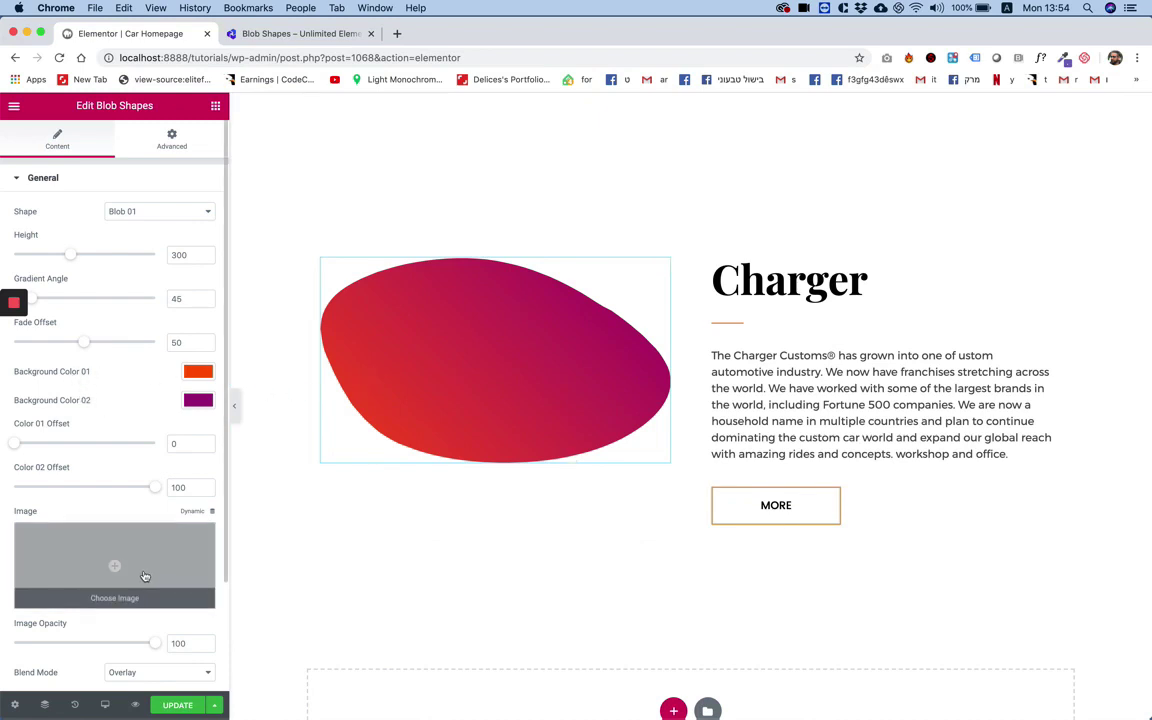
{"action": "left_click", "coordinate": [128, 208]}
{"action": "left_click", "coordinate": [127, 222]}
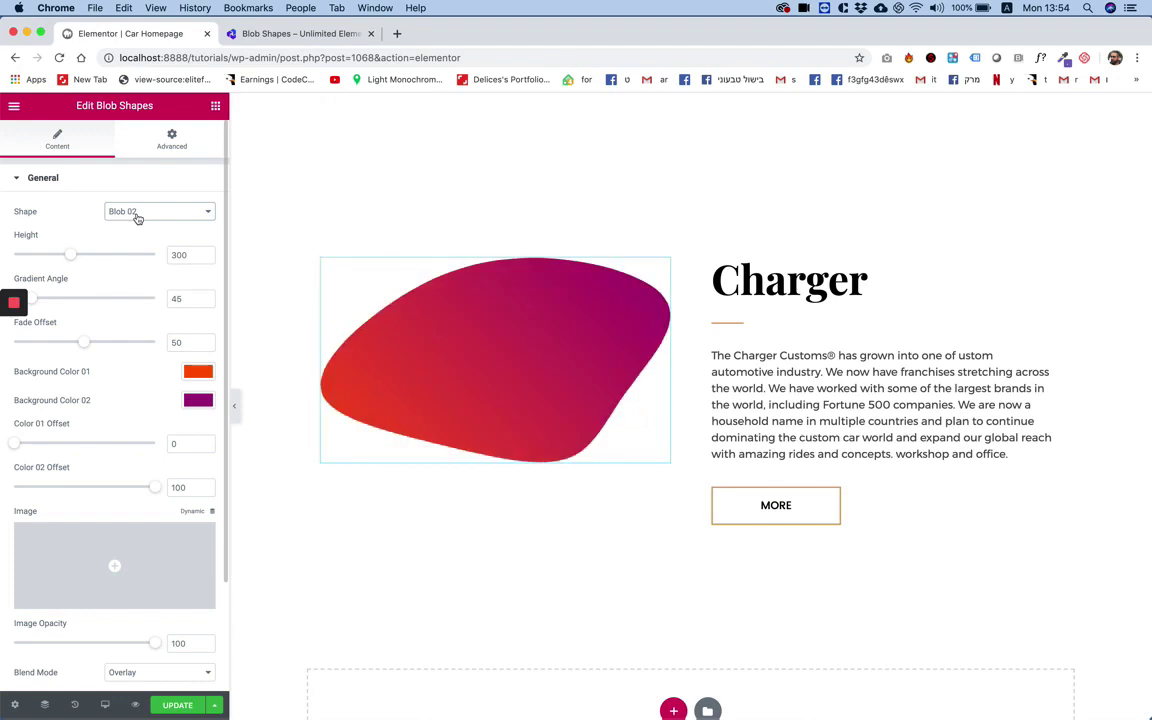
{"action": "left_click_drag", "start_coordinate": [70, 256], "coordinate": [119, 258]}
Fill the blob with the number 28 vintage race car photo from the Media Library
{"action": "left_click", "coordinate": [130, 559]}
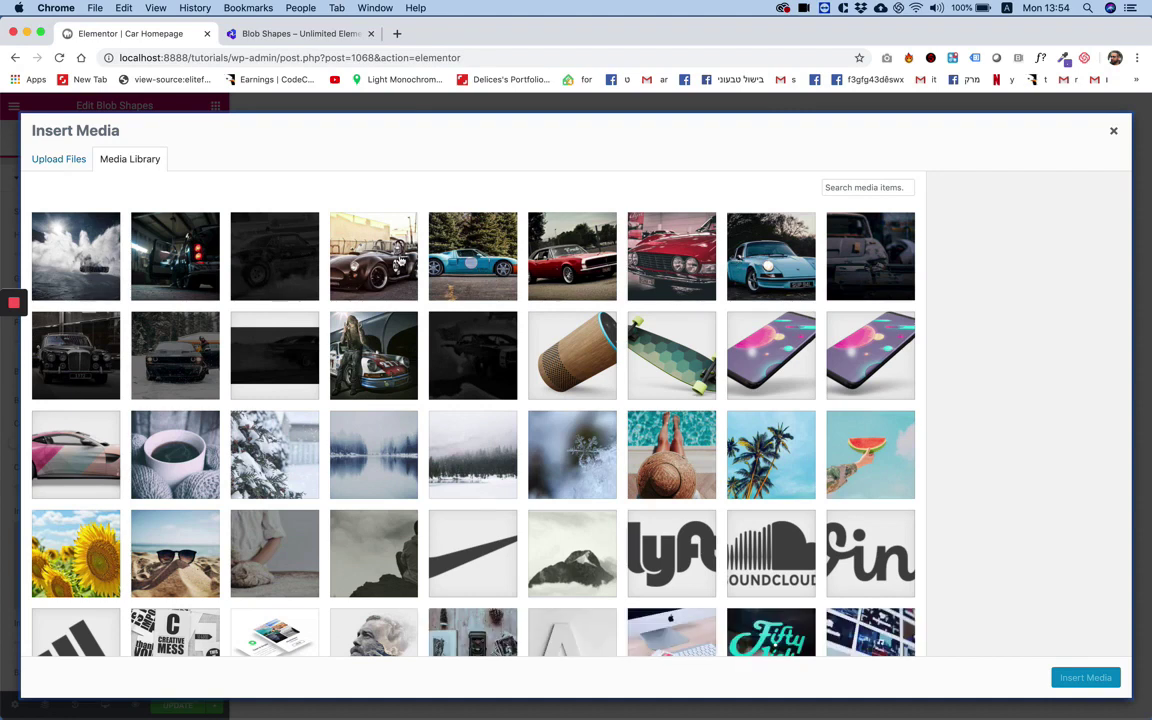
{"action": "left_click", "coordinate": [360, 235]}
{"action": "left_click", "coordinate": [1084, 678]}
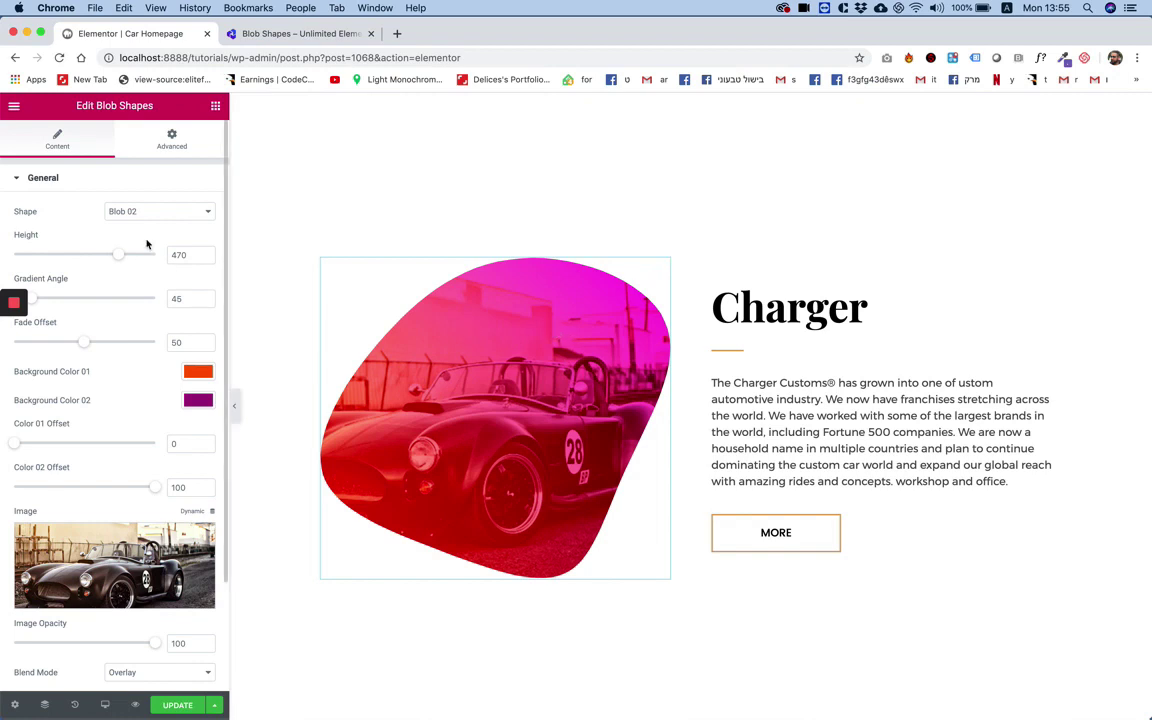
{"action": "scroll", "coordinate": [147, 244], "scroll_direction": "down", "scroll_amount": 2}
{"action": "scroll", "coordinate": [147, 244], "scroll_direction": "up", "scroll_amount": 2}
{"action": "scroll", "coordinate": [147, 244], "scroll_direction": "down", "scroll_amount": 1}
{"action": "scroll", "coordinate": [147, 244], "scroll_direction": "down", "scroll_amount": 3}
{"action": "scroll", "coordinate": [147, 244], "scroll_direction": "up", "scroll_amount": 4}
{"action": "left_click", "coordinate": [137, 215]}
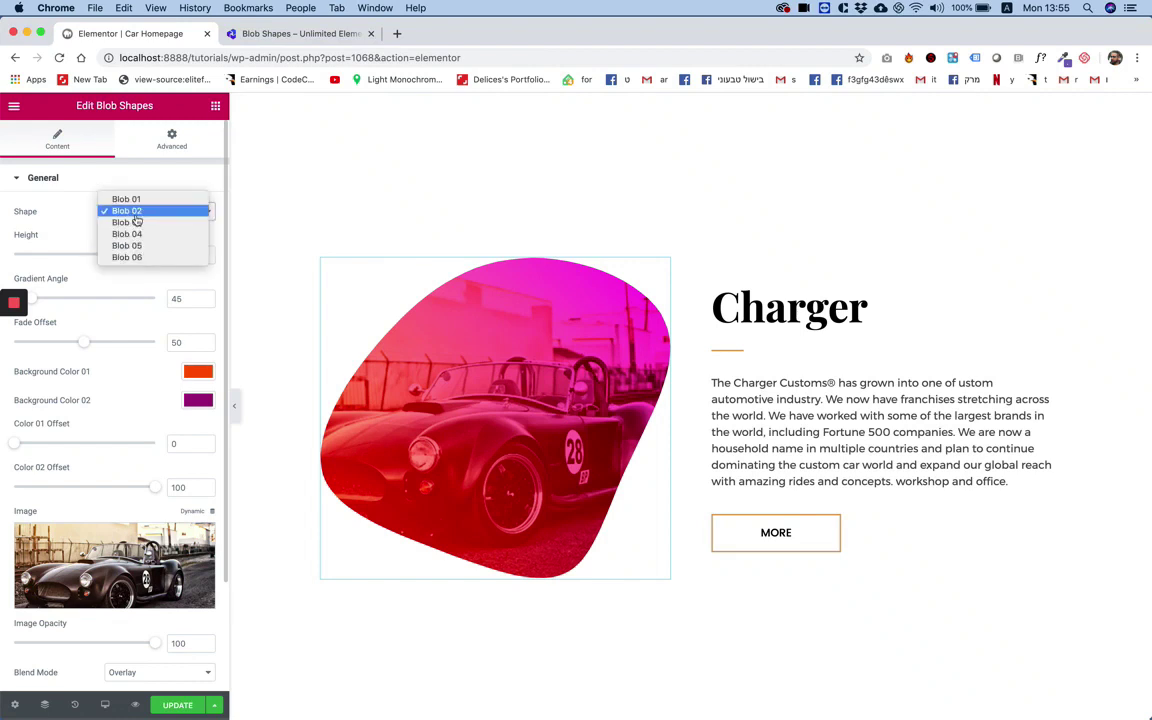
{"action": "left_click", "coordinate": [70, 224]}
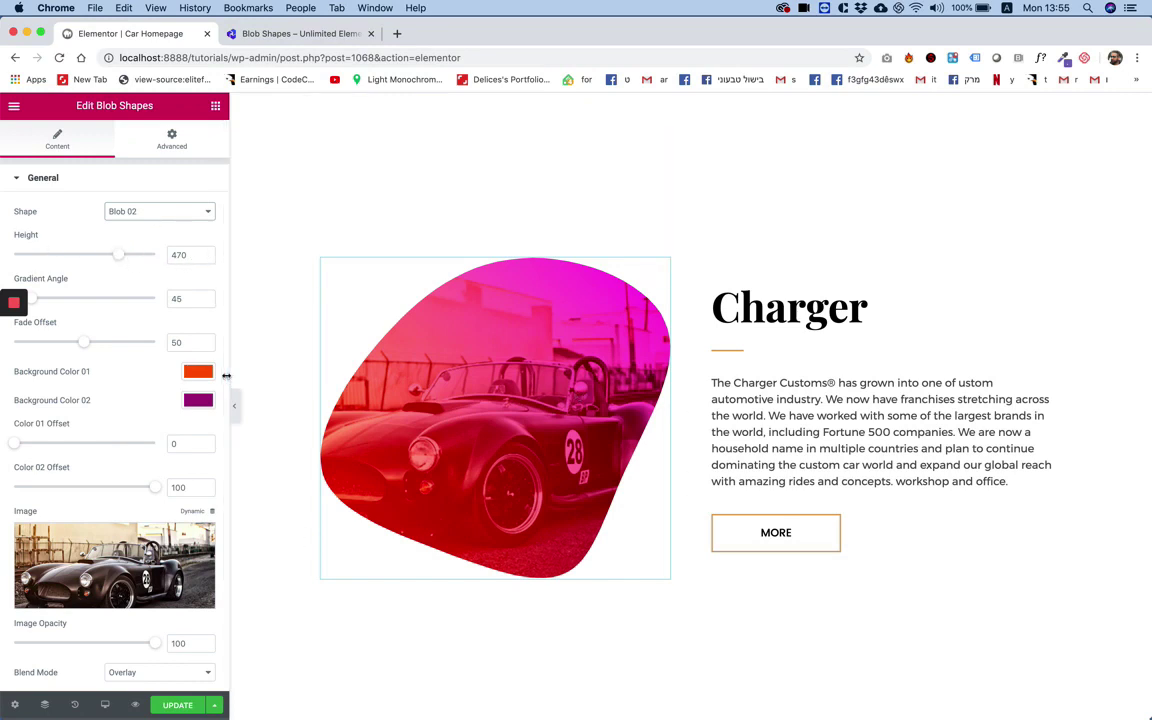
{"action": "left_click", "coordinate": [104, 705]}
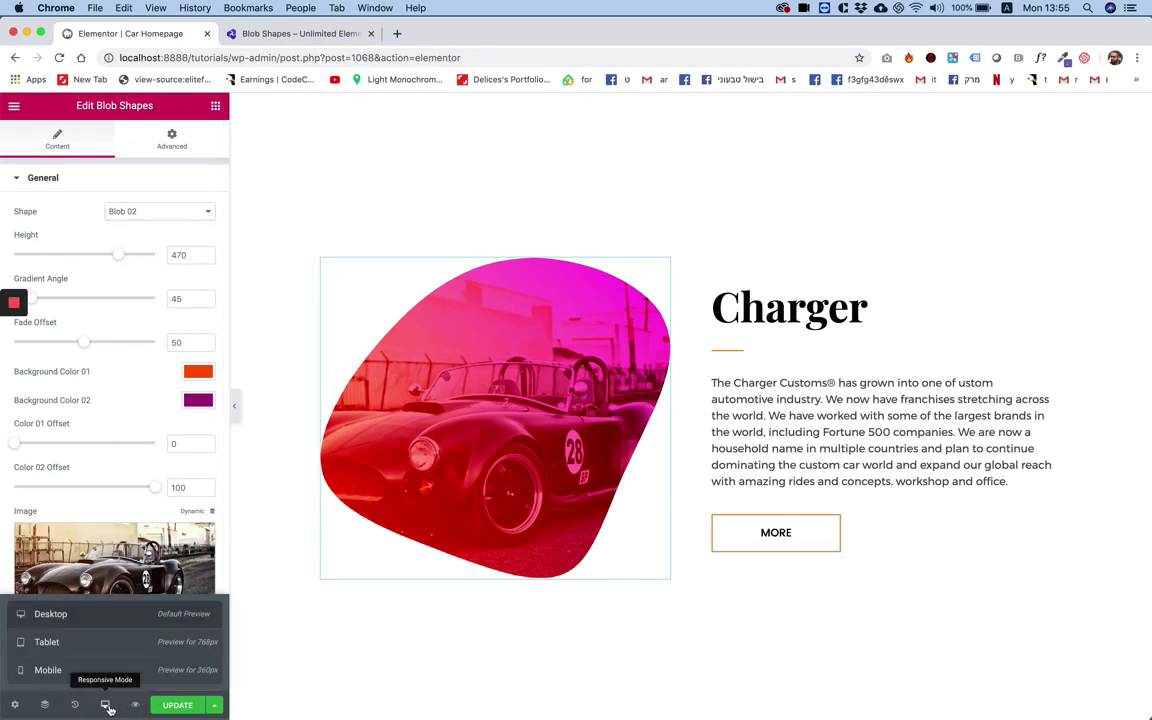
{"action": "left_click", "coordinate": [47, 642]}
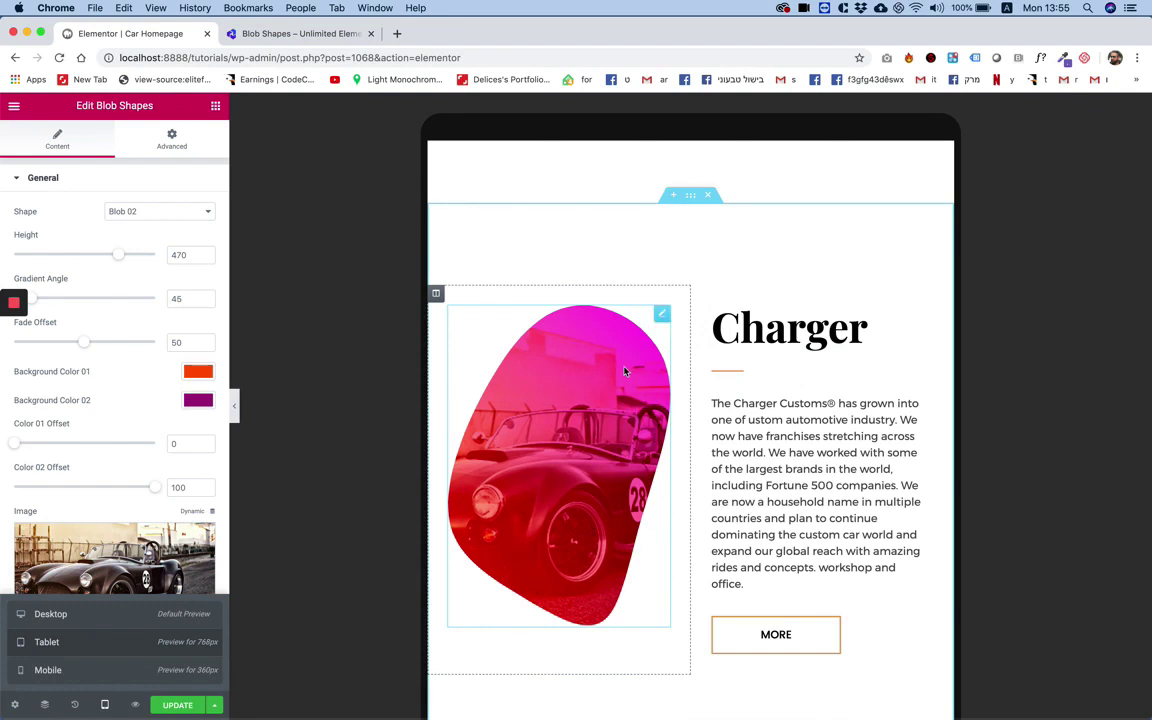
{"action": "left_click", "coordinate": [48, 668]}
{"action": "scroll", "coordinate": [649, 408], "scroll_direction": "down", "scroll_amount": 10}
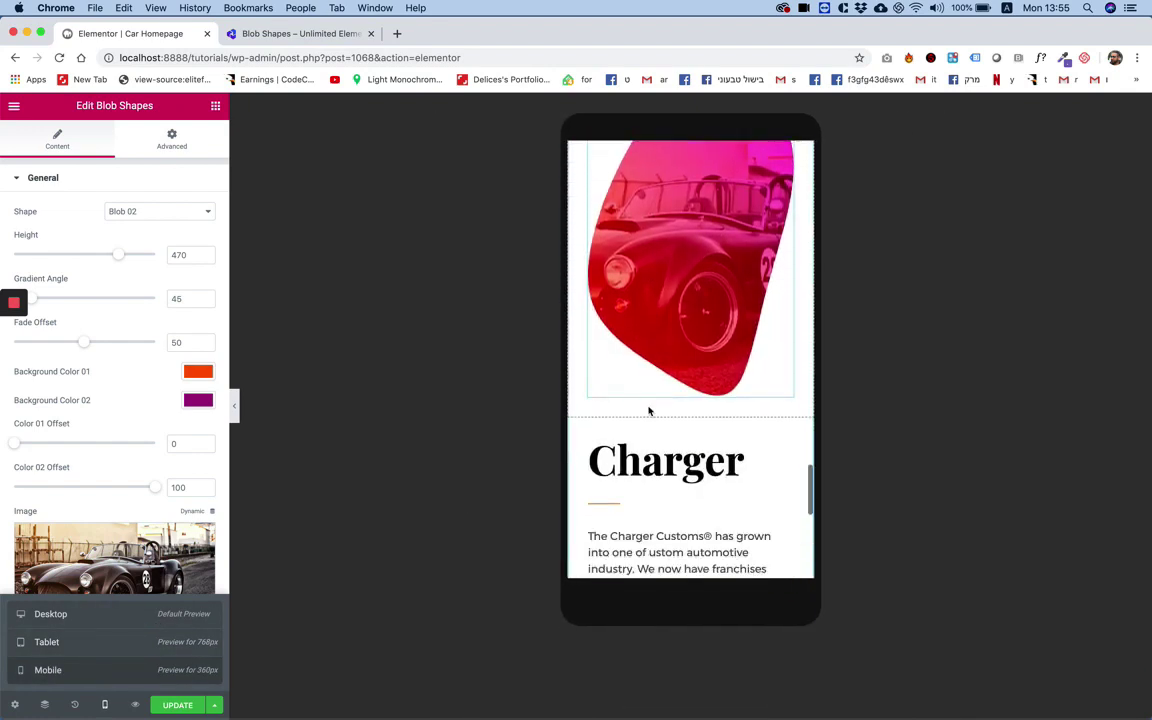
{"action": "scroll", "coordinate": [648, 406], "scroll_direction": "up", "scroll_amount": 5}
{"action": "scroll", "coordinate": [648, 406], "scroll_direction": "down", "scroll_amount": 4}
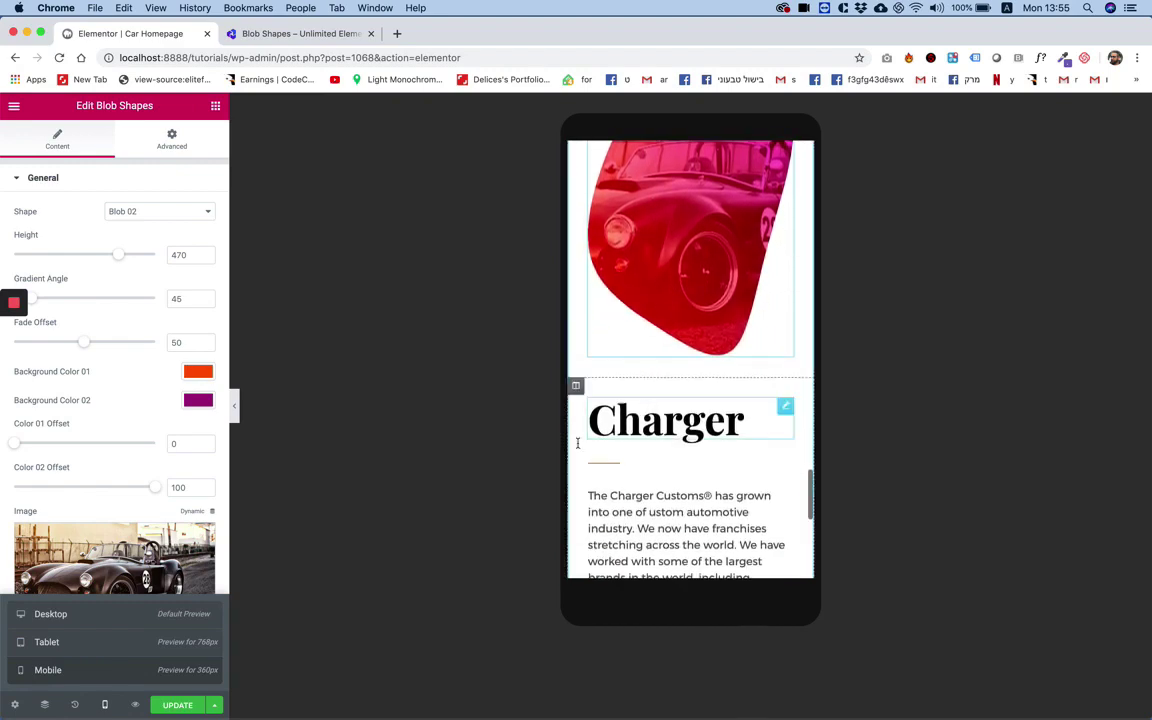
{"action": "left_click", "coordinate": [70, 615]}
{"action": "scroll", "coordinate": [505, 366], "scroll_direction": "up", "scroll_amount": 1}
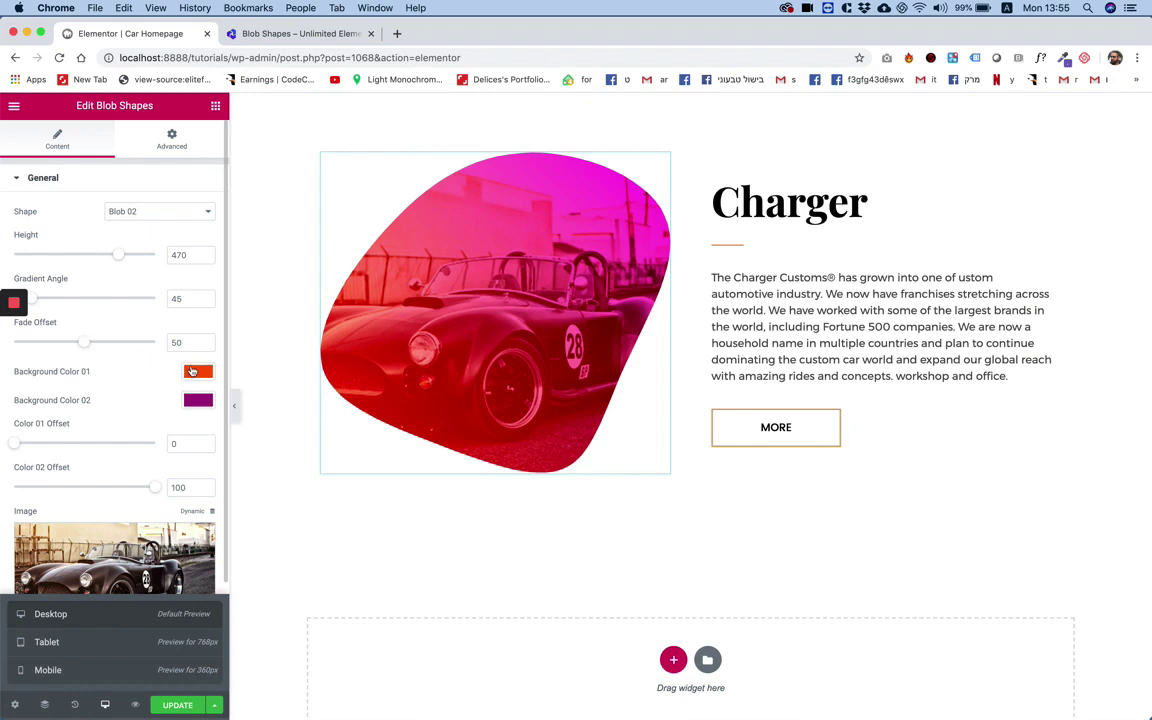
After trying green and orange, set Background Color 02 to blue #394EFF
{"action": "left_click", "coordinate": [192, 402]}
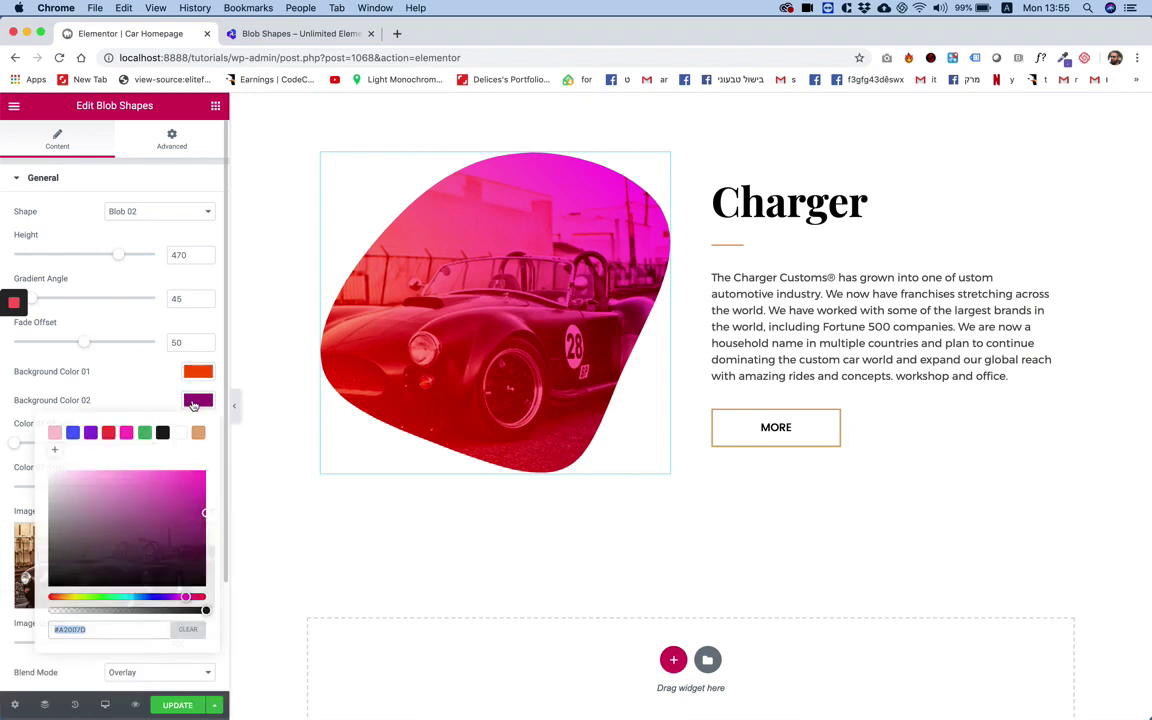
{"action": "left_click", "coordinate": [145, 433]}
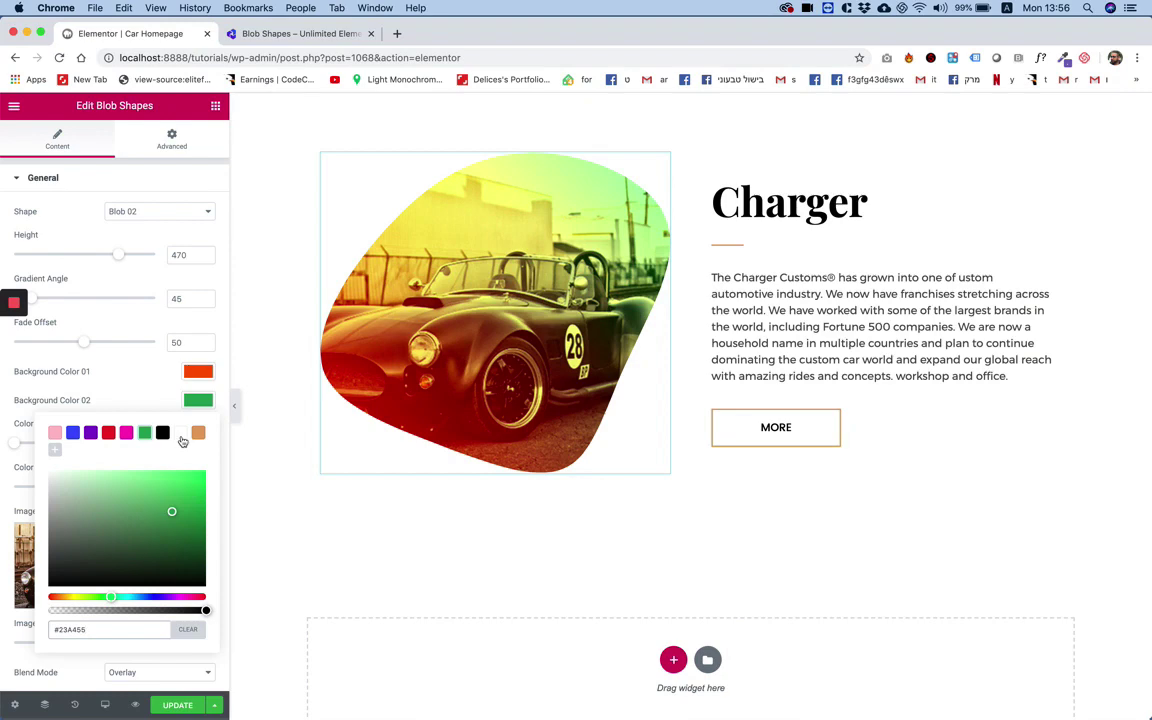
{"action": "left_click", "coordinate": [197, 436]}
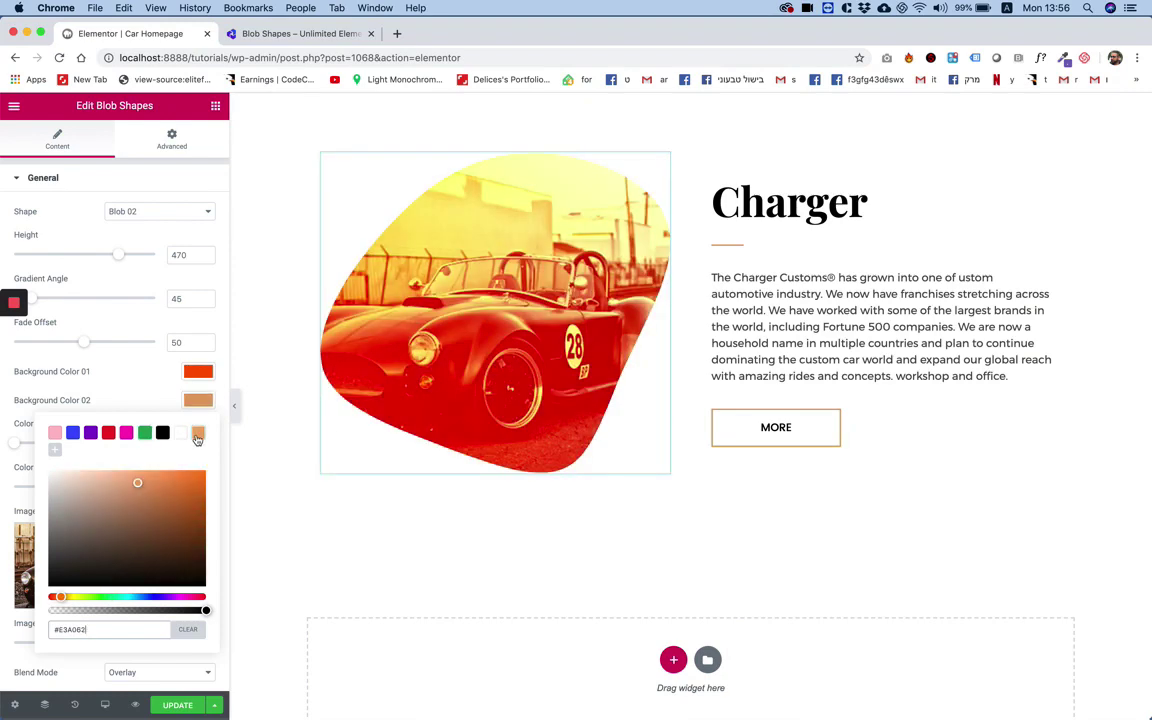
{"action": "left_click", "coordinate": [74, 434]}
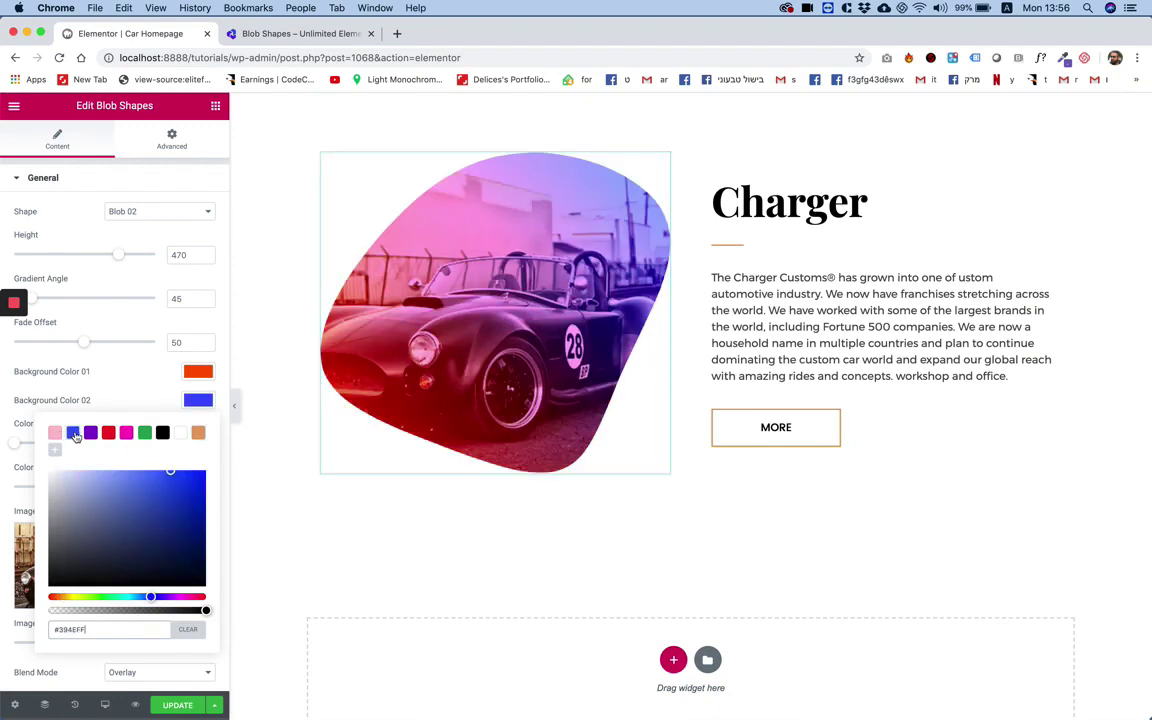
{"action": "left_click", "coordinate": [104, 407]}
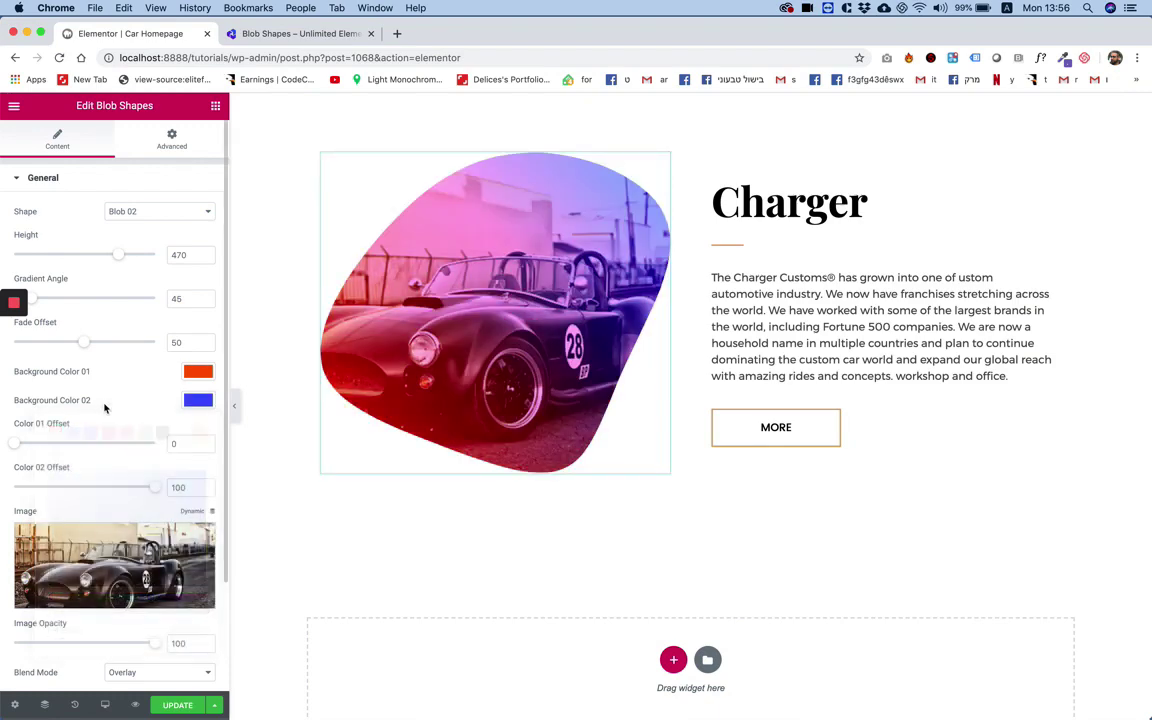
Lower the blob's Image Opacity from 100 to 32 so the car photo fades behind the gradient
{"action": "scroll", "coordinate": [104, 407], "scroll_direction": "down", "scroll_amount": 1}
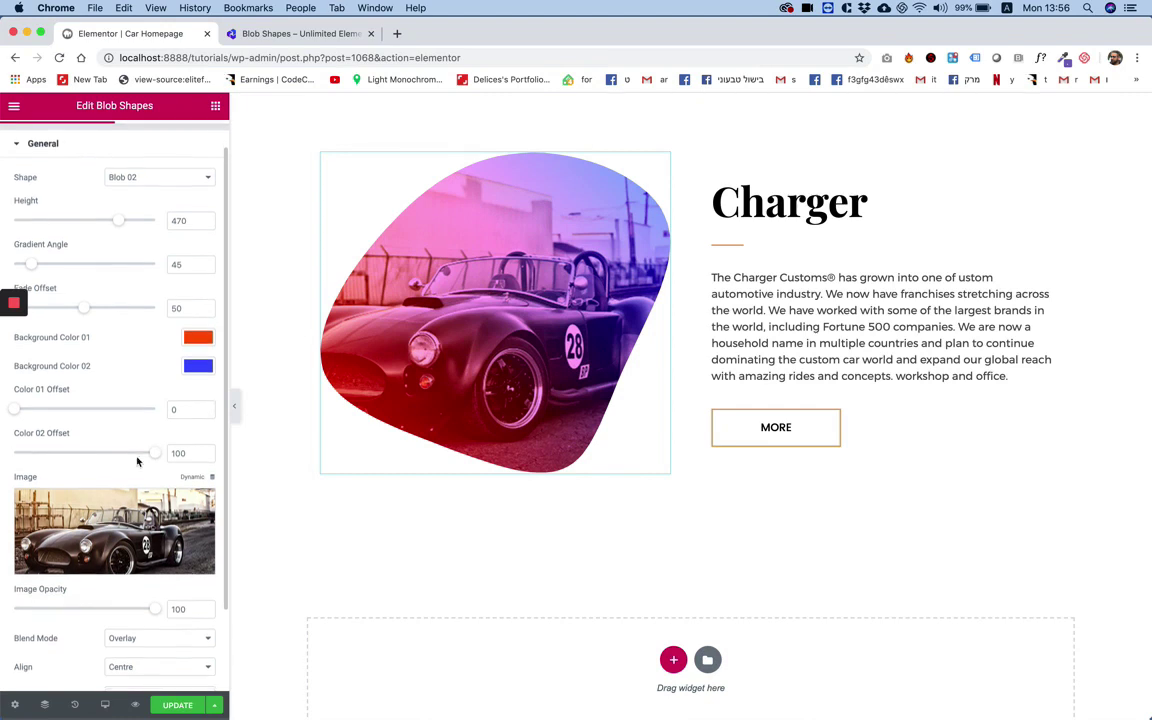
{"action": "scroll", "coordinate": [110, 500], "scroll_direction": "down", "scroll_amount": 2}
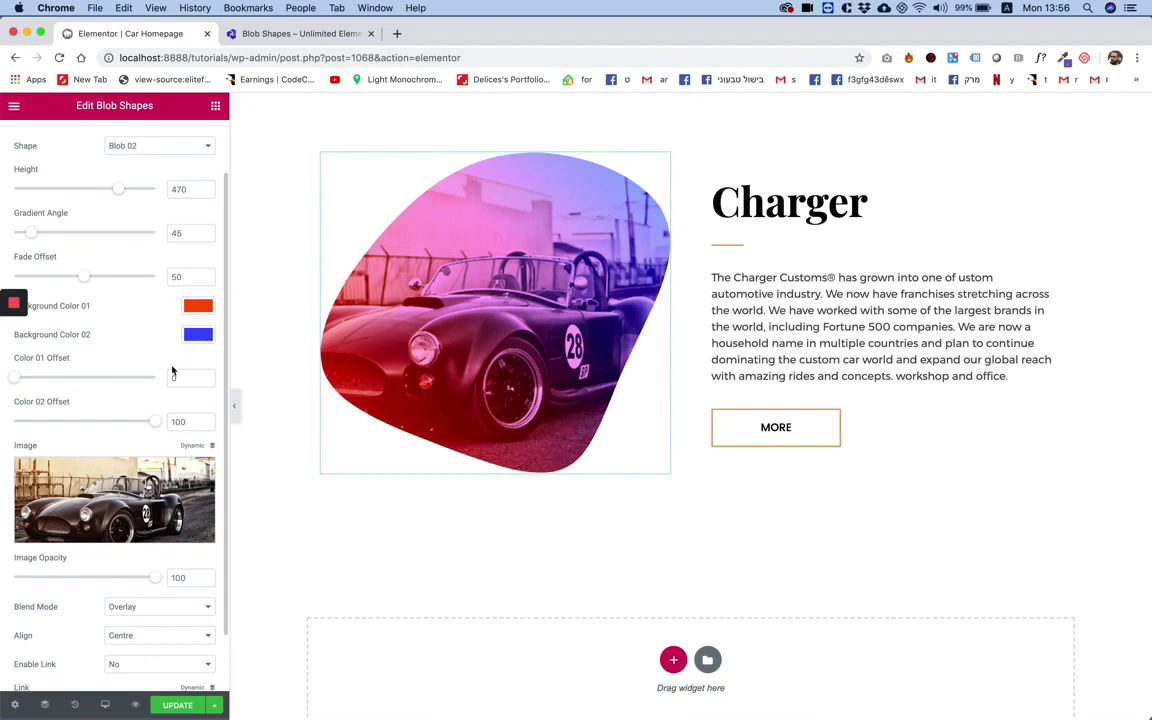
{"action": "scroll", "coordinate": [165, 378], "scroll_direction": "up", "scroll_amount": 1}
{"action": "scroll", "coordinate": [157, 380], "scroll_direction": "down", "scroll_amount": 3}
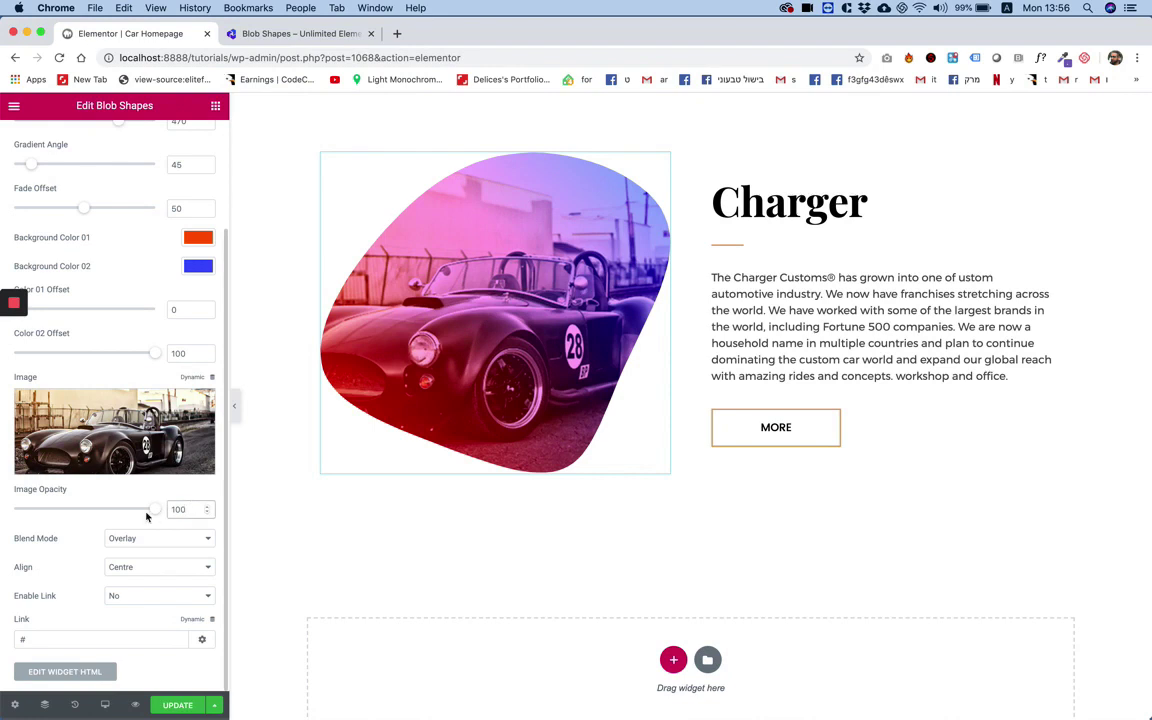
{"action": "left_click", "coordinate": [93, 512]}
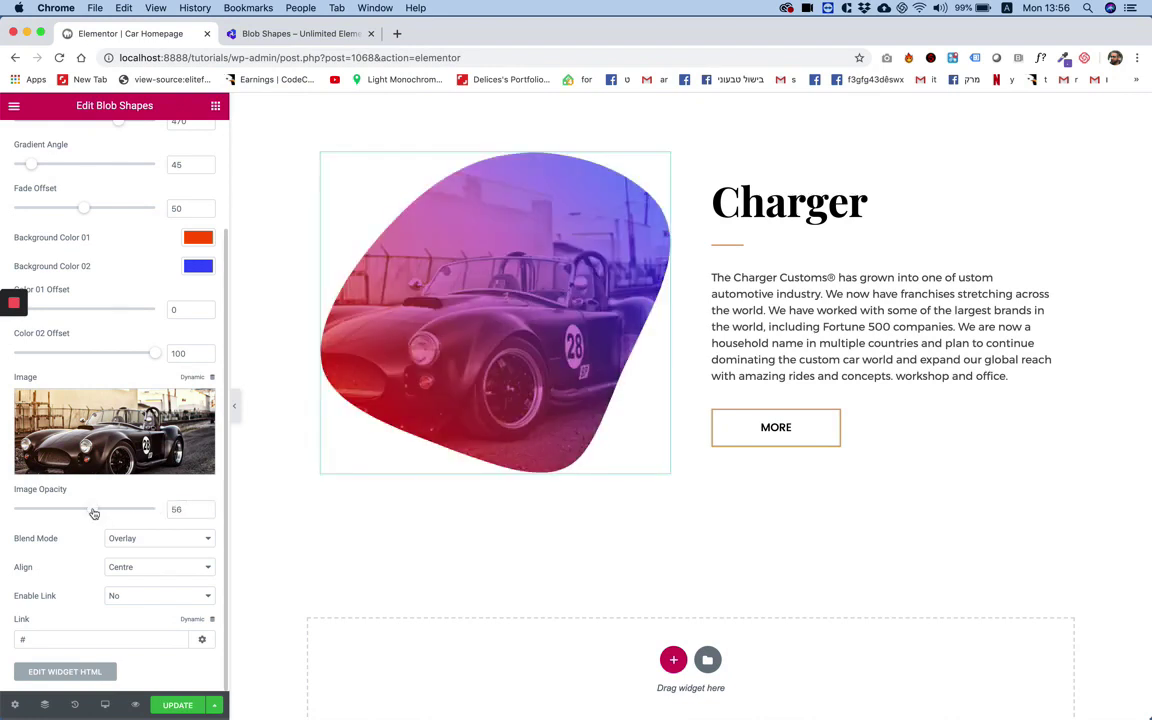
{"action": "left_click_drag", "start_coordinate": [93, 512], "coordinate": [60, 512]}
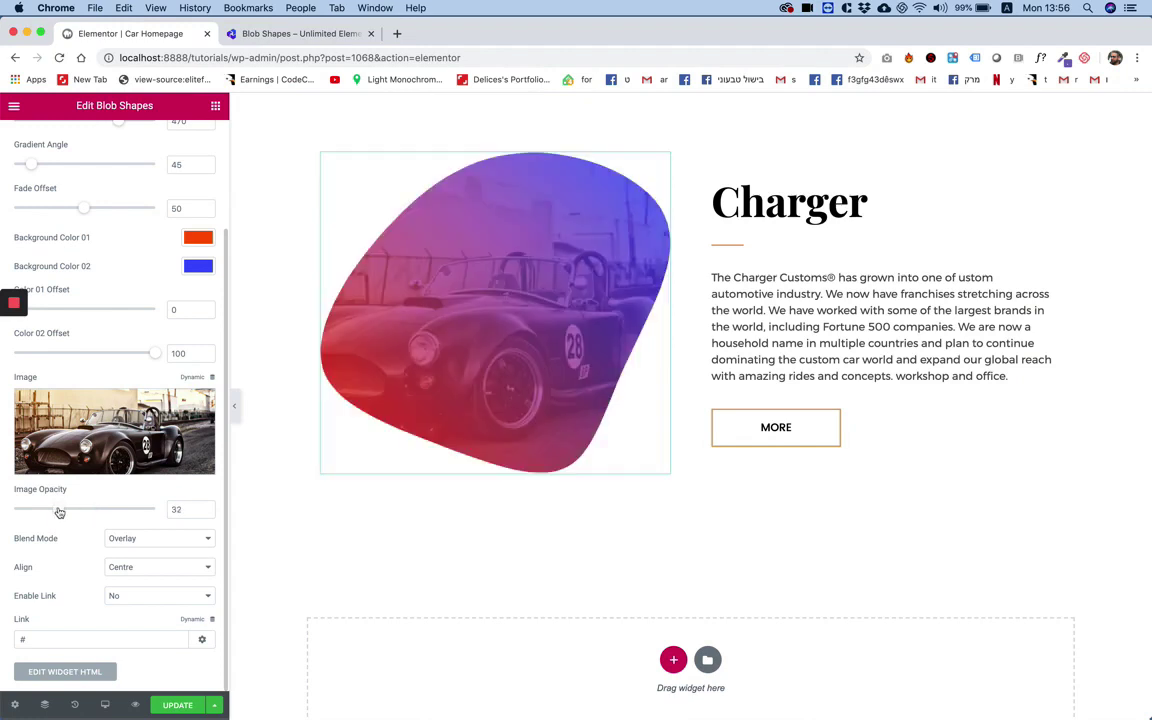
{"action": "mouse_move", "coordinate": [200, 404]}
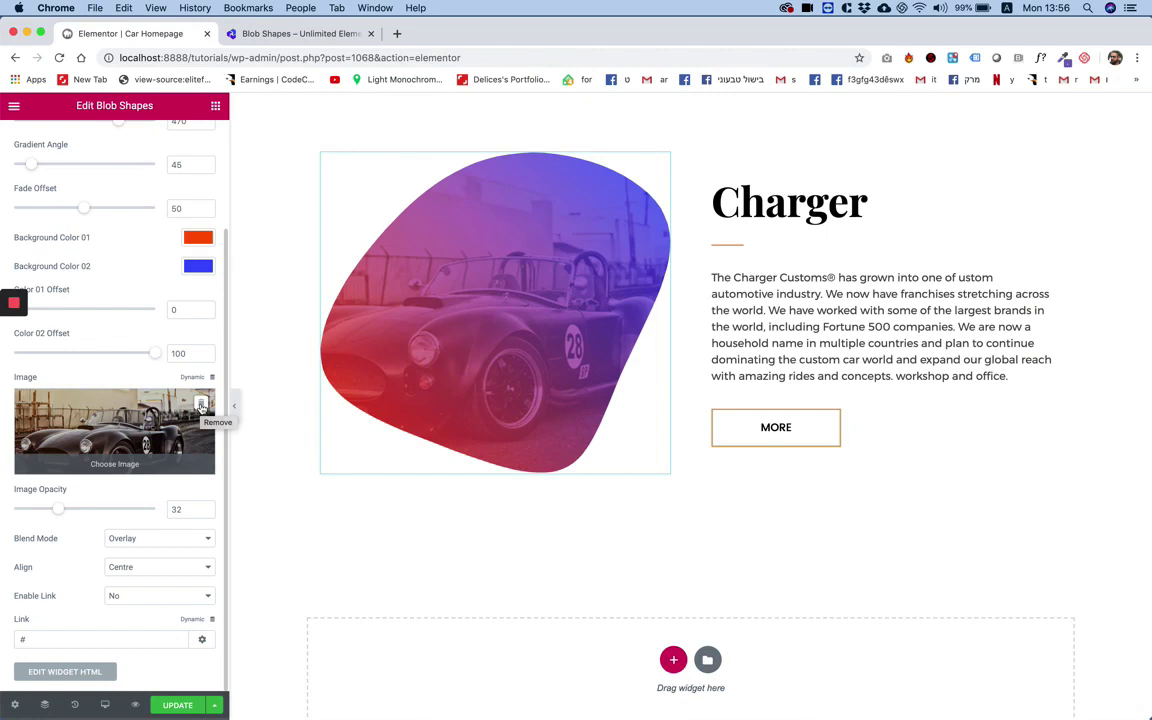
Replace the car photo in the blob with the straw-hat beach photo
{"action": "left_click", "coordinate": [200, 405]}
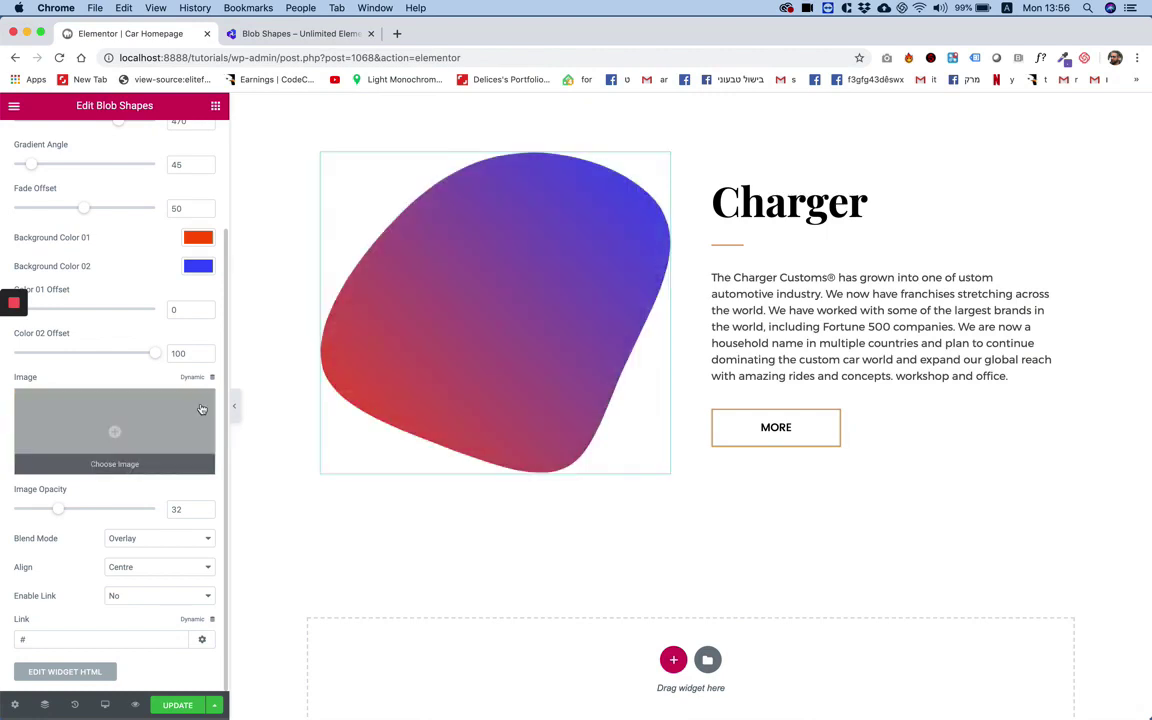
{"action": "left_click", "coordinate": [115, 429]}
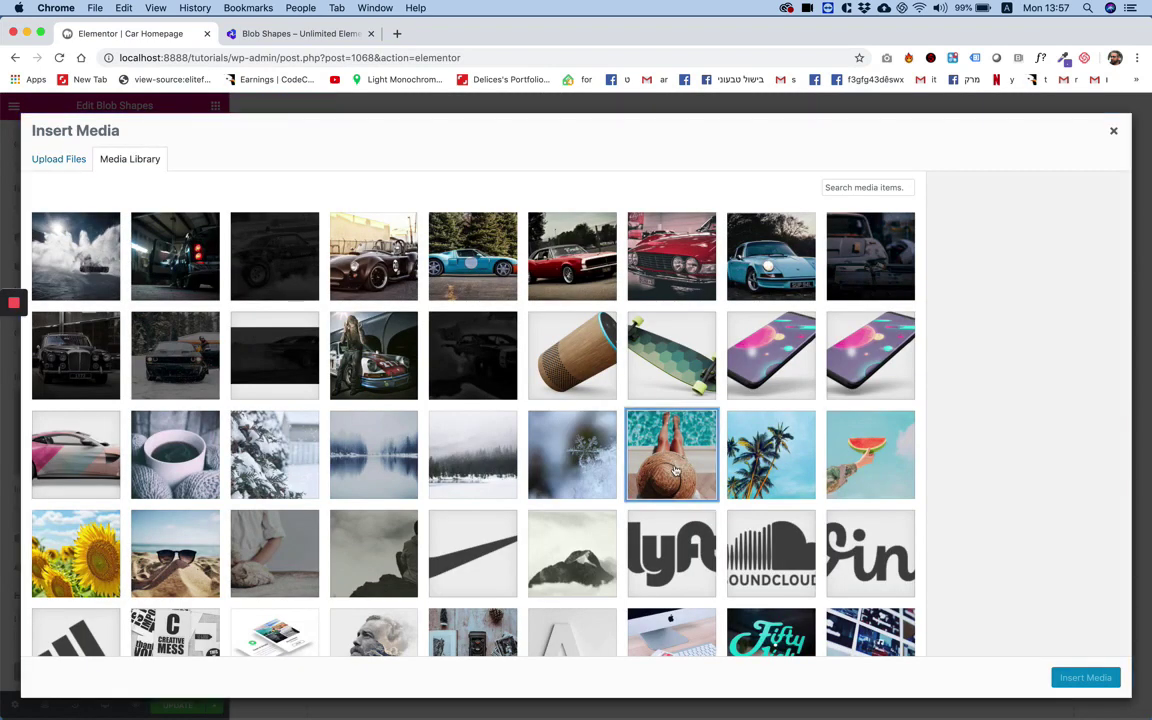
{"action": "left_click", "coordinate": [668, 448]}
{"action": "left_click", "coordinate": [1085, 677]}
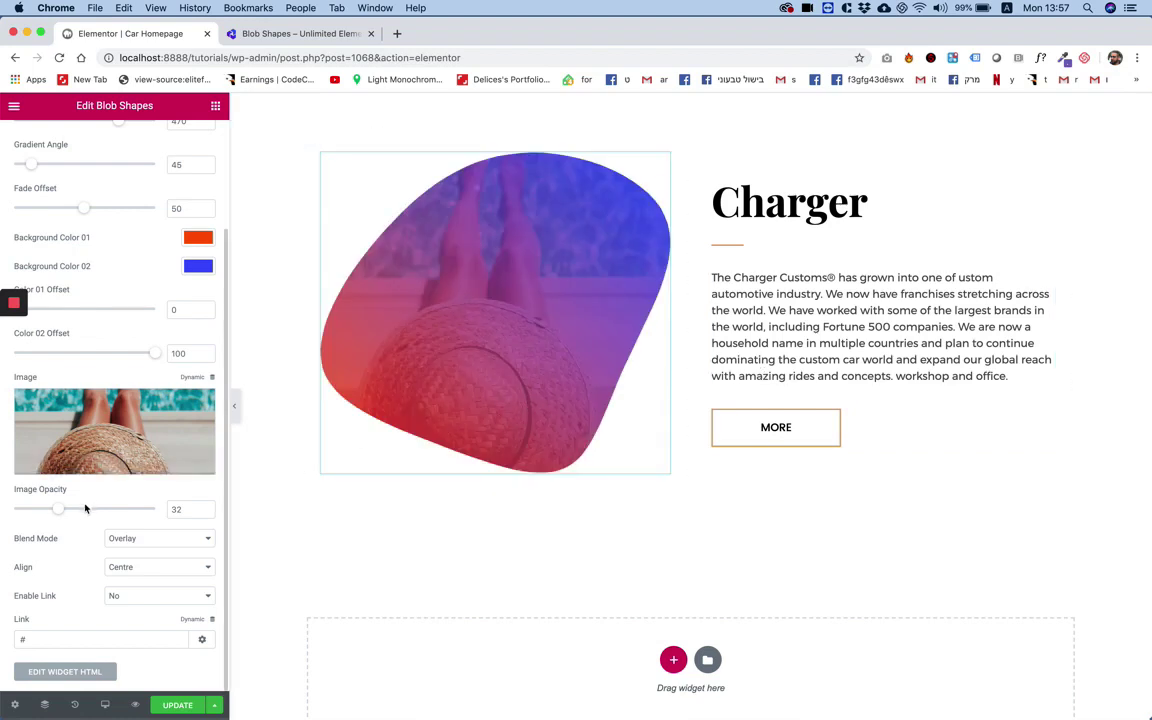
Set Image Opacity to 50 and change the Blend Mode from Overlay to Normal
{"action": "left_click_drag", "start_coordinate": [58, 508], "coordinate": [84, 508]}
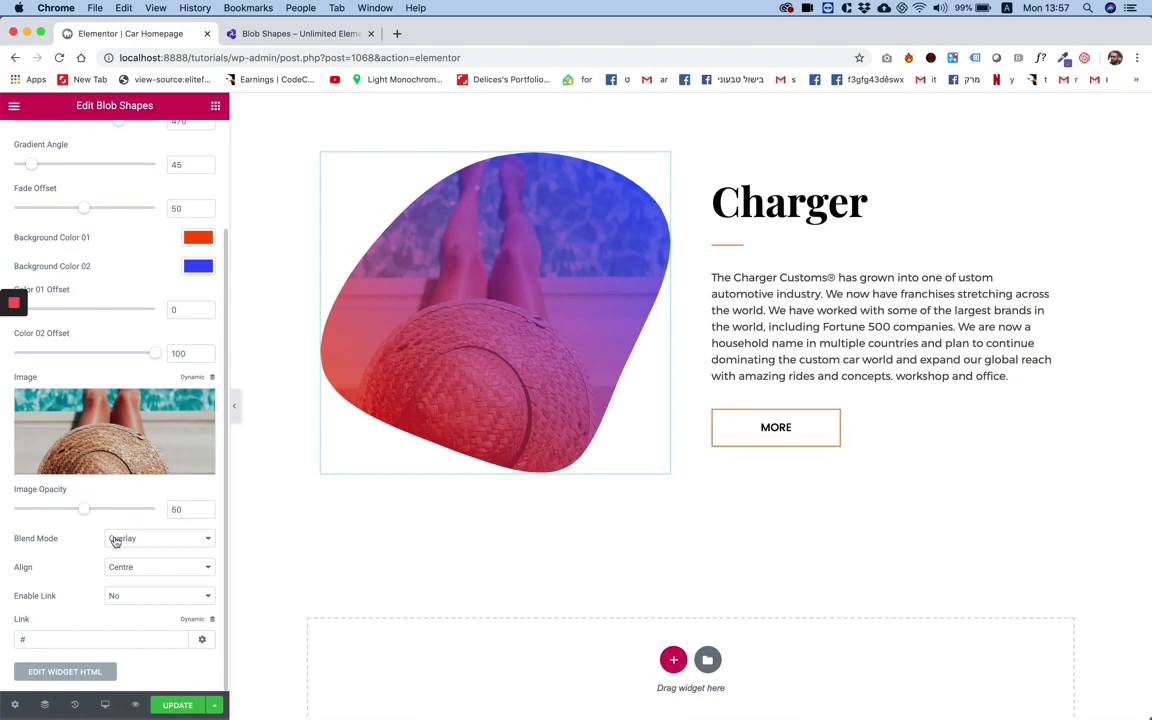
{"action": "left_click", "coordinate": [118, 539]}
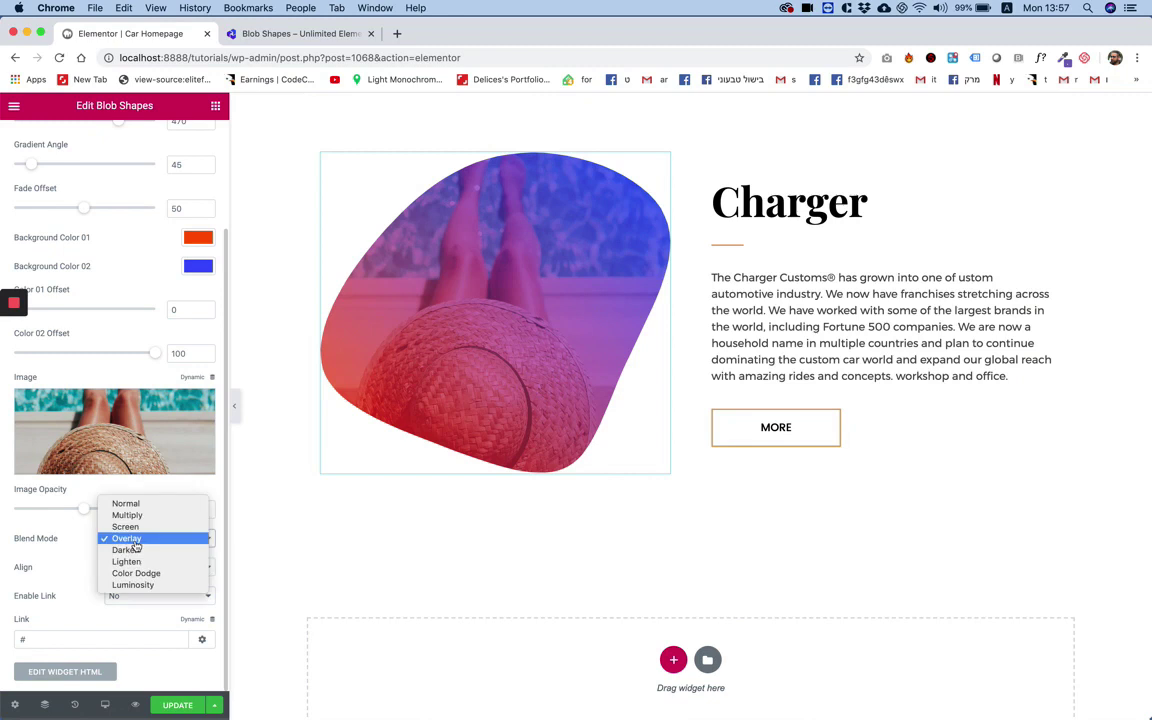
{"action": "left_click", "coordinate": [177, 507]}
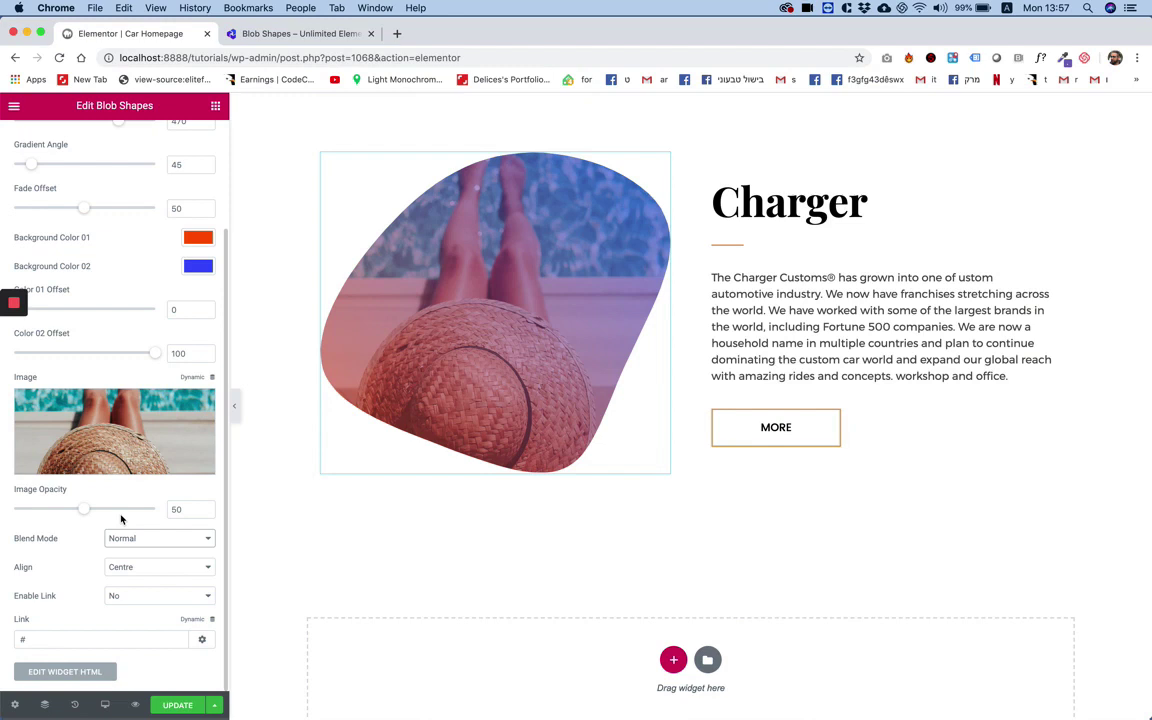
Raise Image Opacity to 100 and set the Blend Mode to Luminosity
{"action": "left_click_drag", "start_coordinate": [84, 509], "coordinate": [166, 516]}
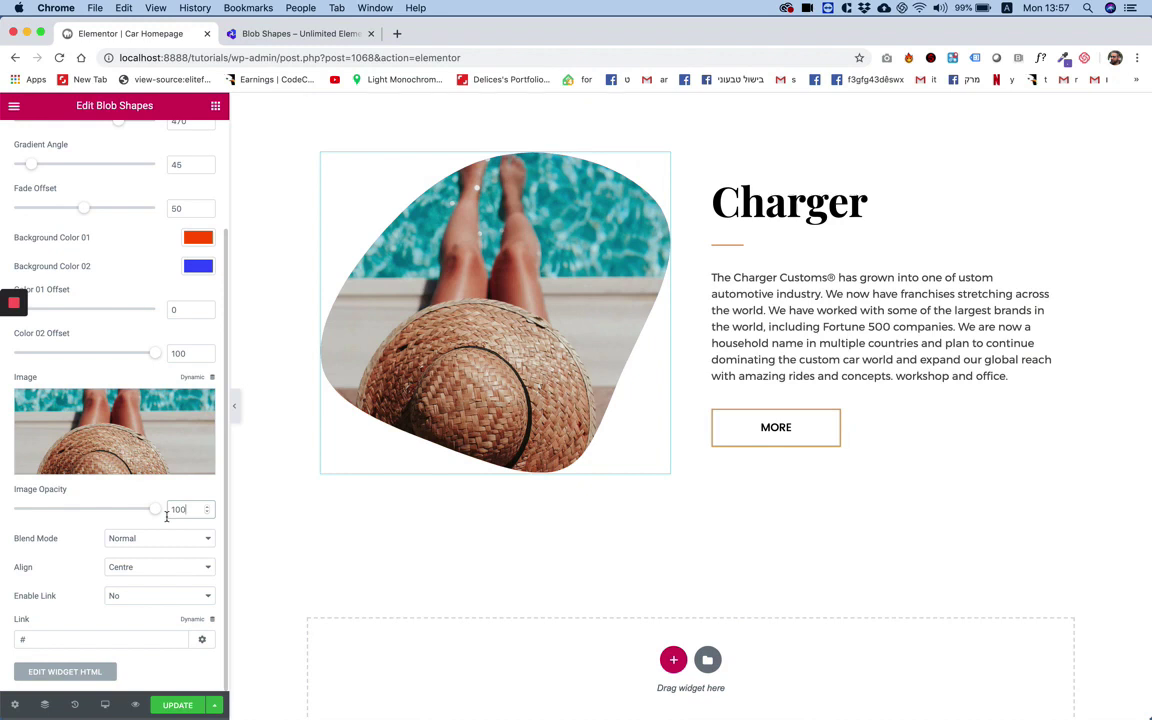
{"action": "left_click", "coordinate": [158, 541]}
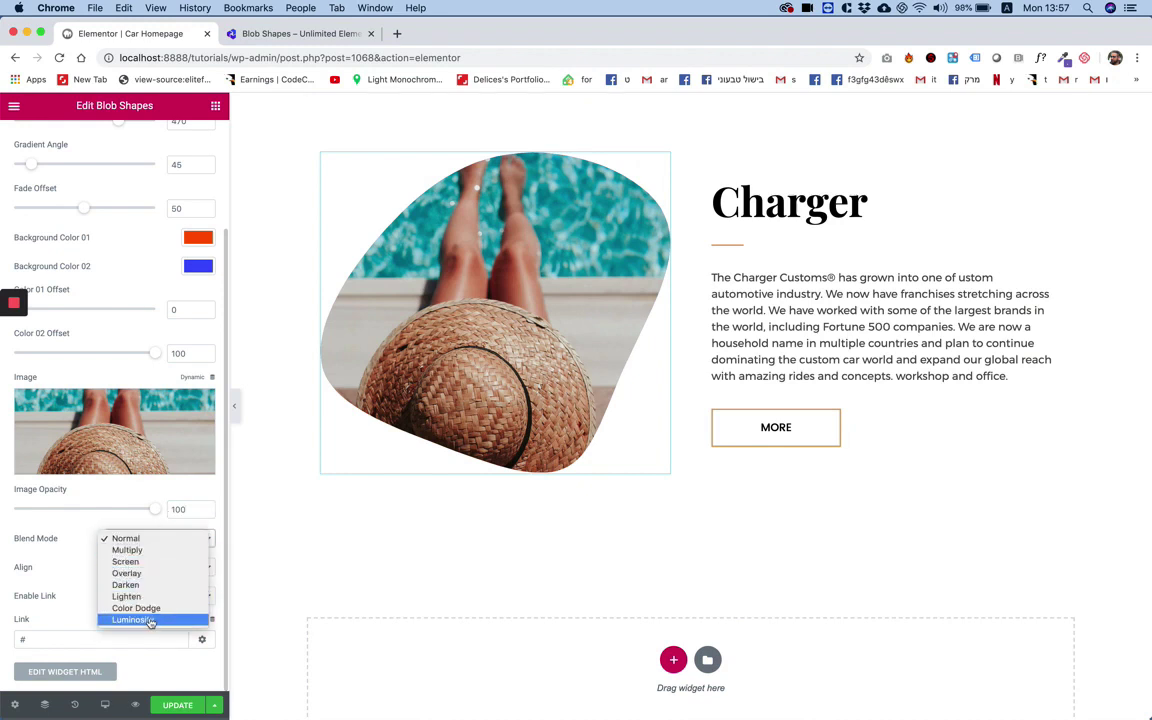
{"action": "left_click", "coordinate": [141, 621]}
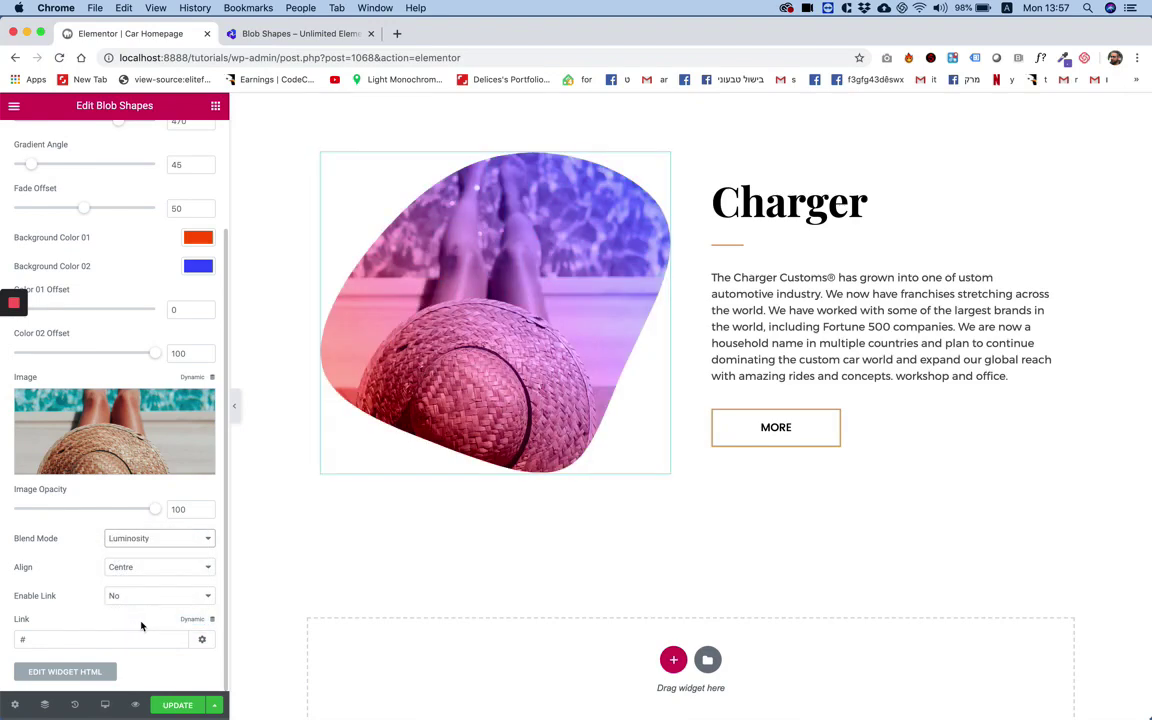